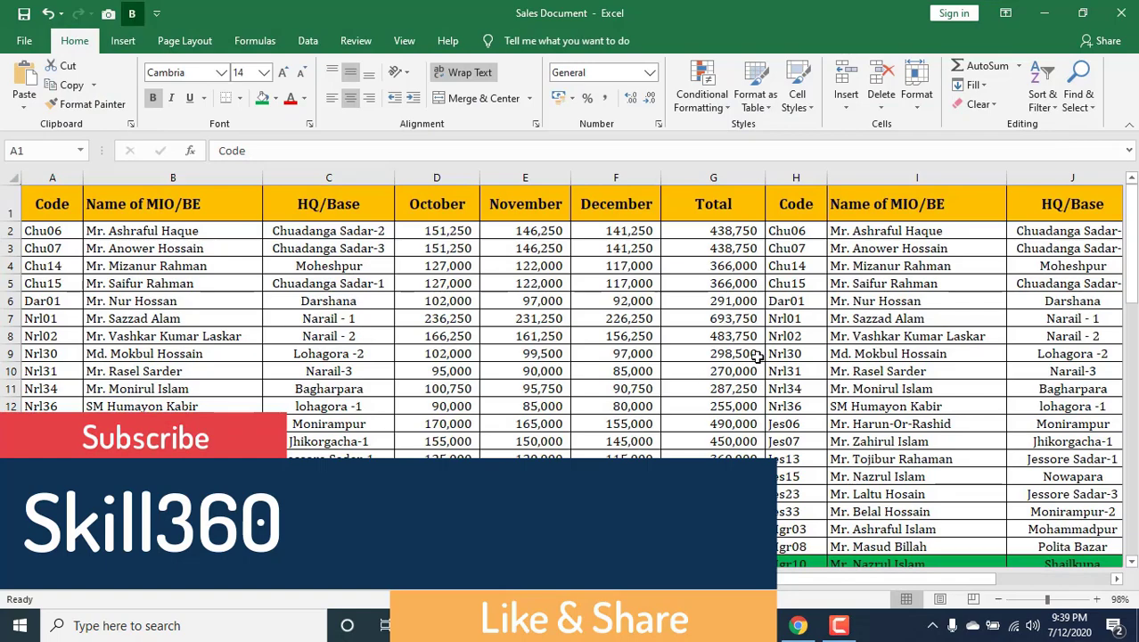
Switch to the Flash Fill sheet
{"action": "scroll", "coordinate": [684, 369], "scroll_direction": "down", "scroll_amount": 6}
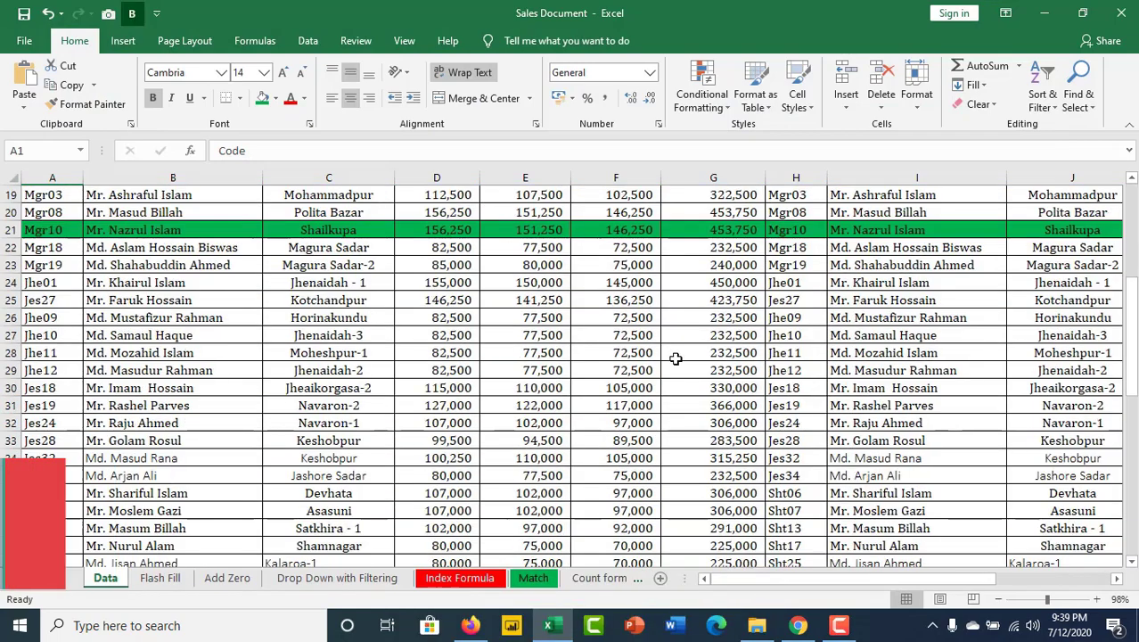
{"action": "scroll", "coordinate": [685, 369], "scroll_direction": "down", "scroll_amount": 5}
{"action": "scroll", "coordinate": [685, 369], "scroll_direction": "up", "scroll_amount": 5}
{"action": "scroll", "coordinate": [685, 369], "scroll_direction": "up", "scroll_amount": 6}
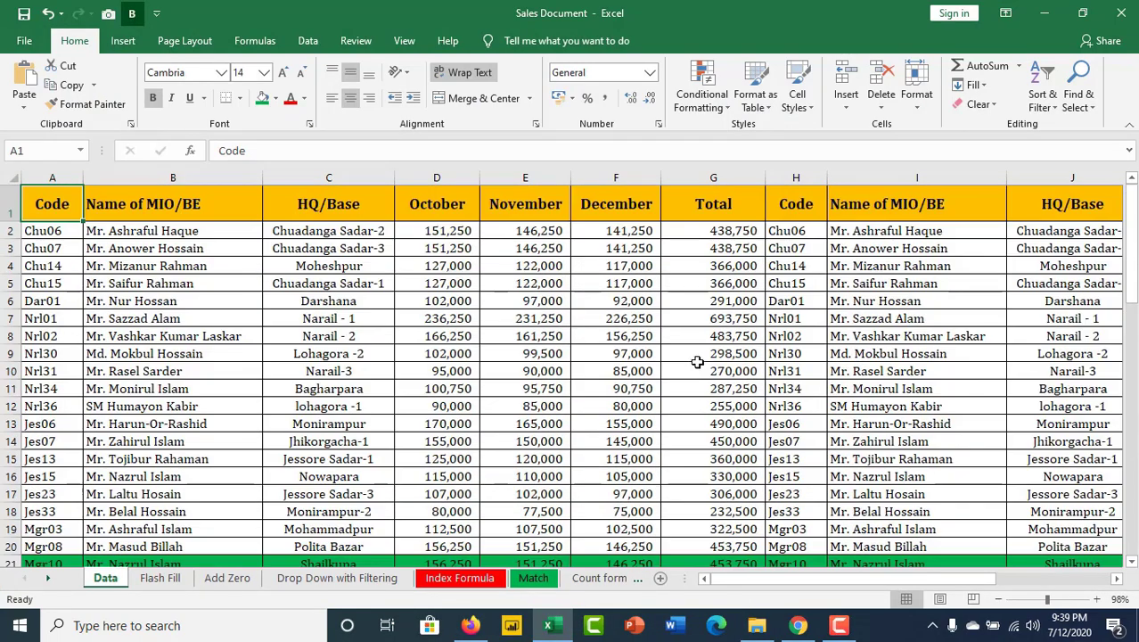
{"action": "left_click", "coordinate": [167, 576]}
{"action": "scroll", "coordinate": [242, 402], "scroll_direction": "down", "scroll_amount": 1}
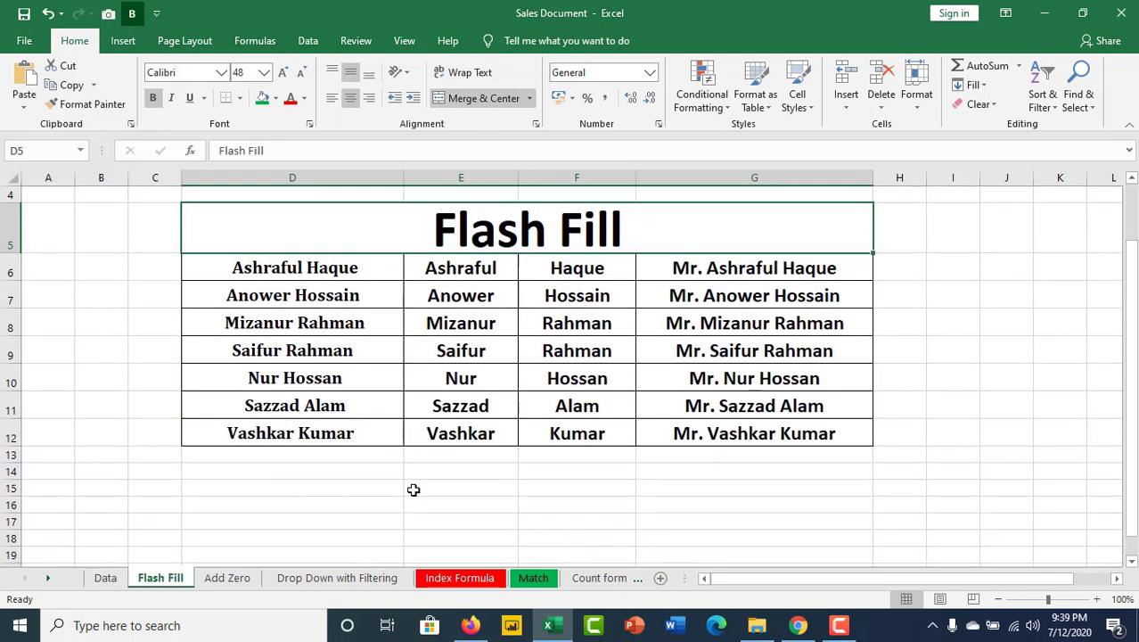
Move the name in D6 down to D15, then undo to restore it to D6
{"action": "left_click", "coordinate": [304, 270]}
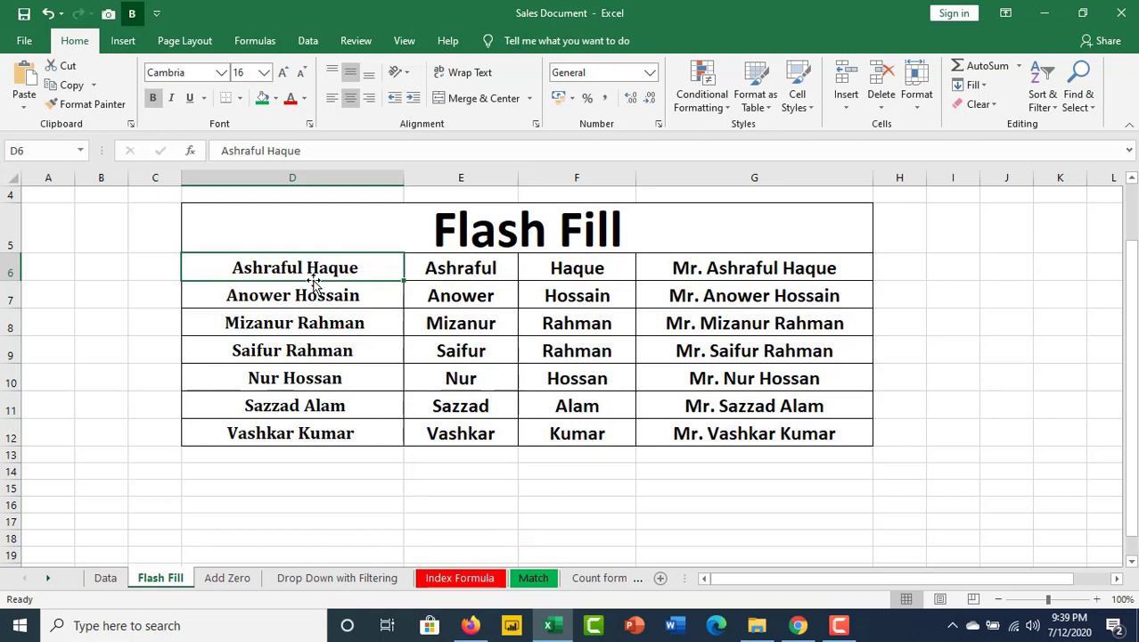
{"action": "mouse_move", "coordinate": [313, 283]}
{"action": "left_mouse_down"}
{"action": "mouse_move", "coordinate": [254, 511]}
{"action": "mouse_move", "coordinate": [263, 480]}
{"action": "left_mouse_up"}
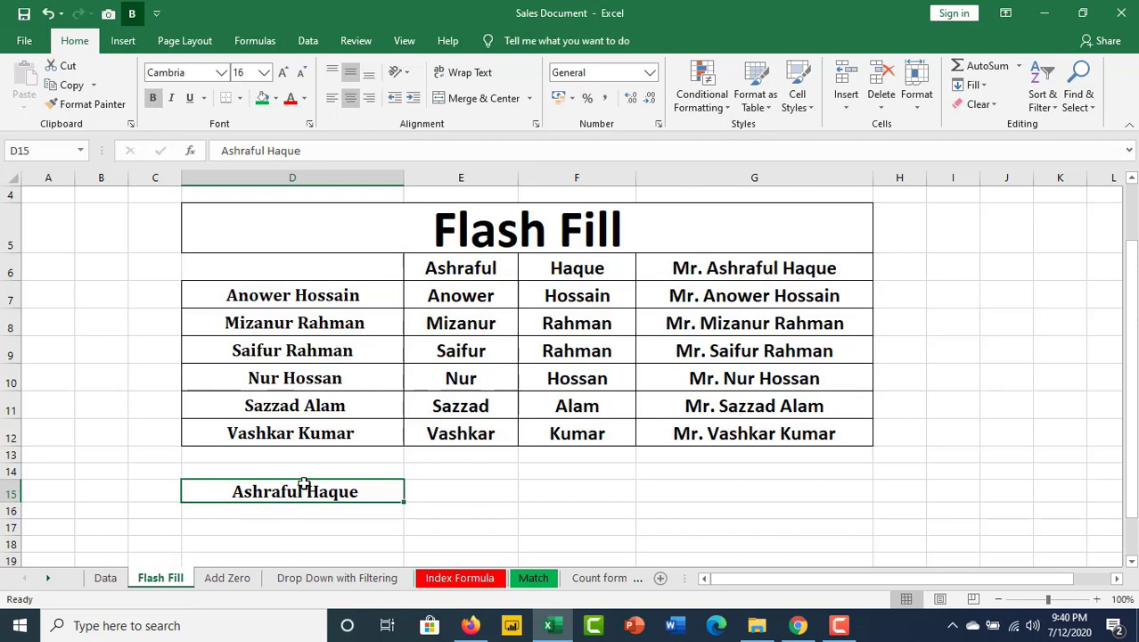
{"action": "key", "text": "ctrl+z"}
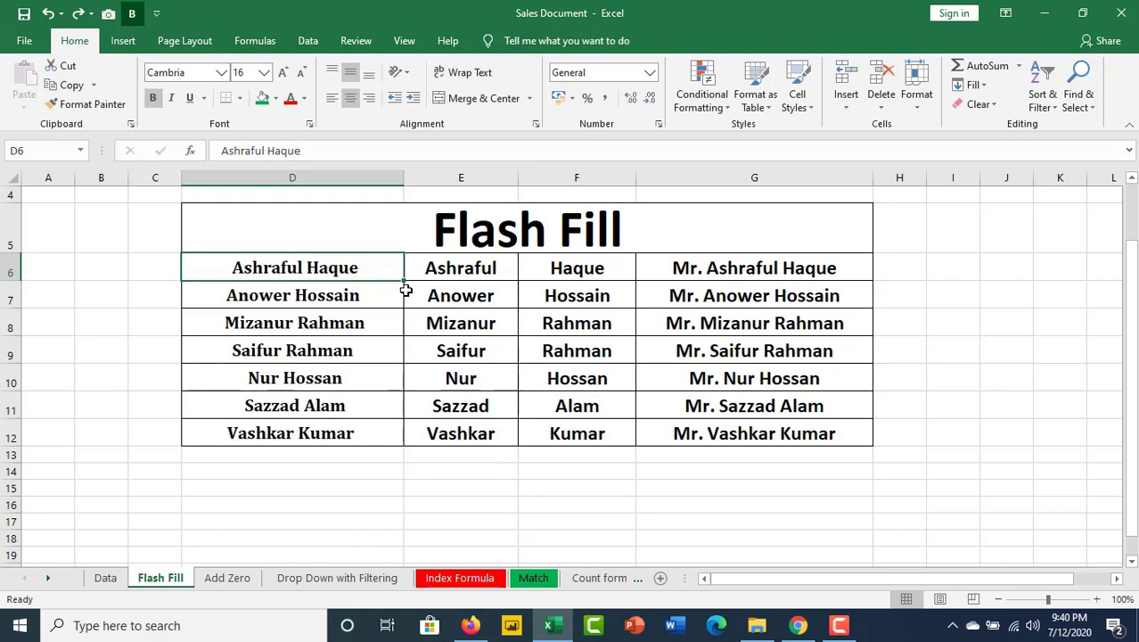
{"action": "left_click_drag", "start_coordinate": [404, 277], "coordinate": [389, 284]}
{"action": "left_click_drag", "start_coordinate": [404, 279], "coordinate": [404, 442]}
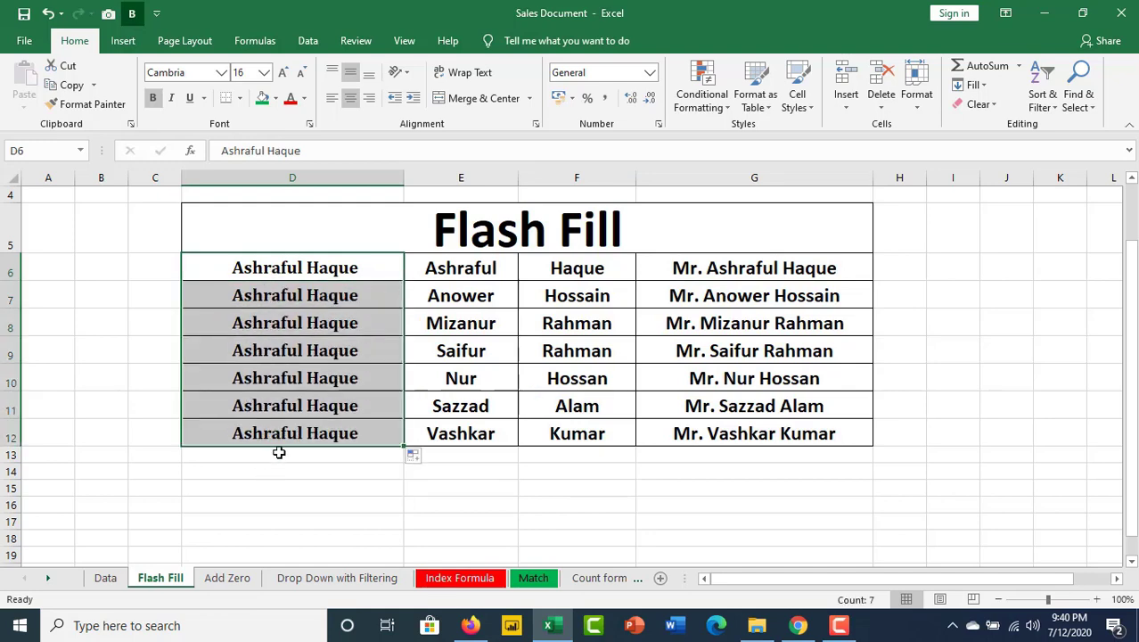
{"action": "key", "text": "ctrl+z"}
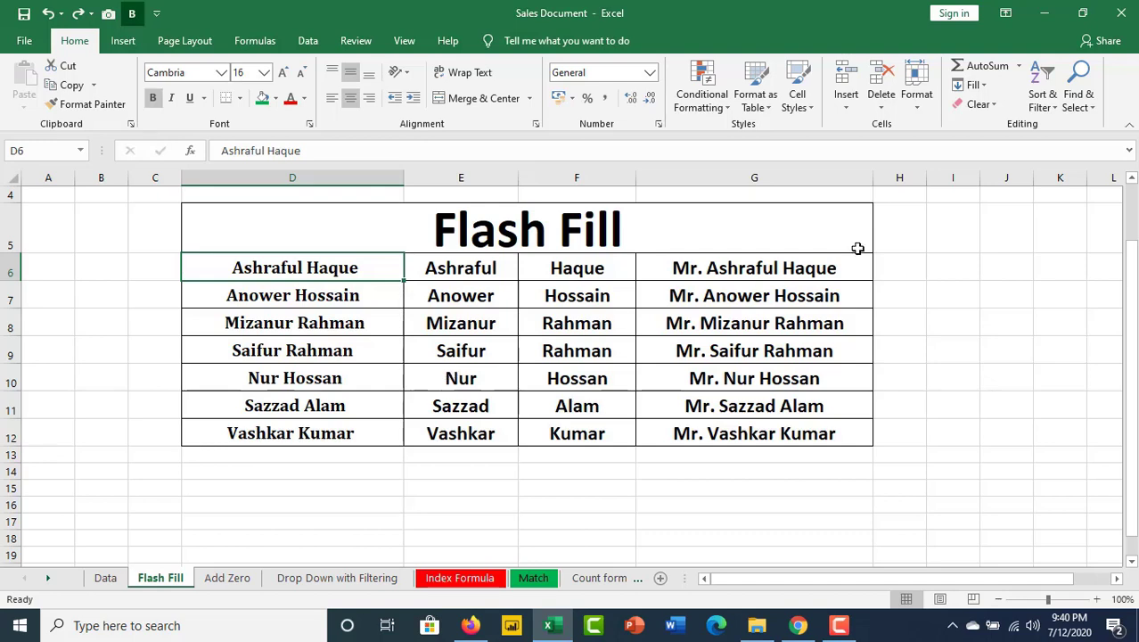
{"action": "left_click", "coordinate": [10, 227]}
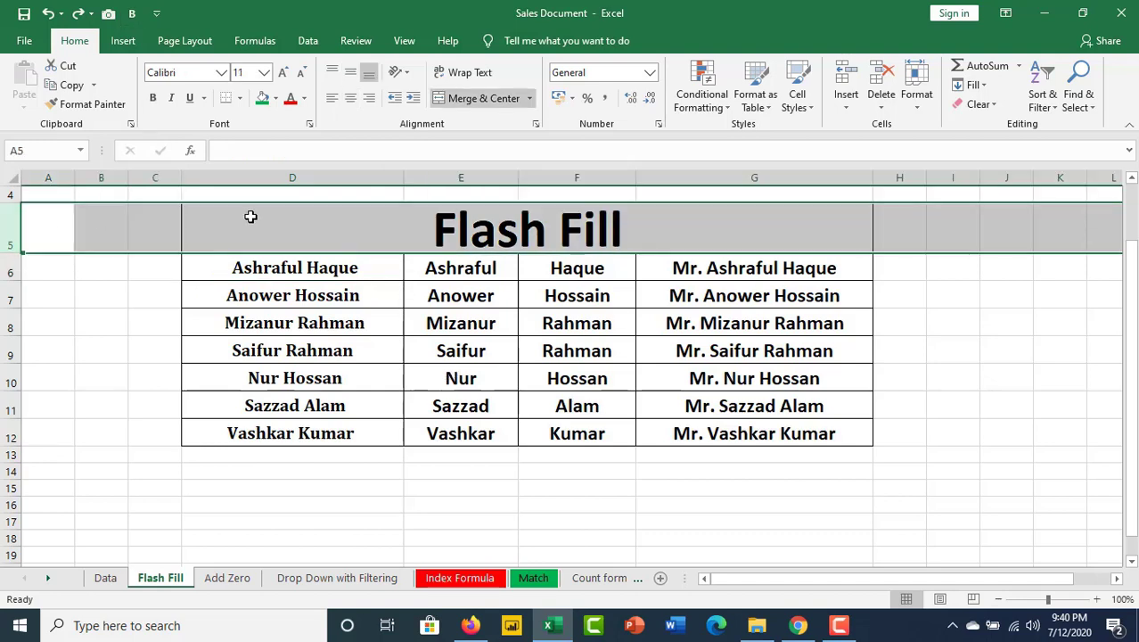
{"action": "right_click", "coordinate": [253, 214]}
{"action": "left_click", "coordinate": [301, 353]}
{"action": "left_click", "coordinate": [481, 322]}
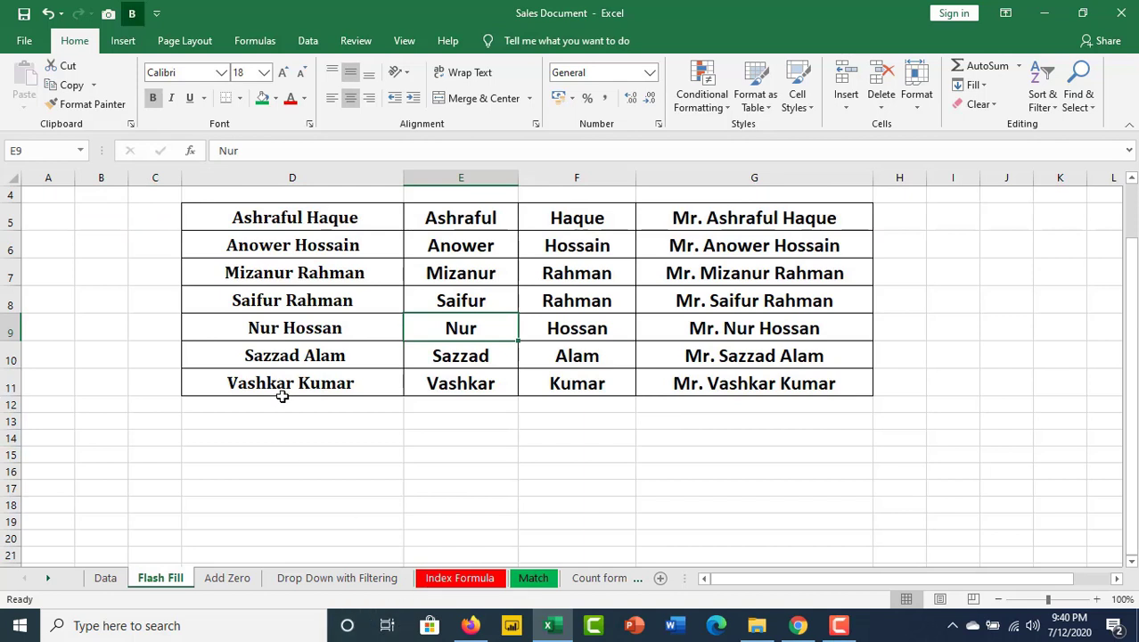
{"action": "left_click", "coordinate": [306, 178]}
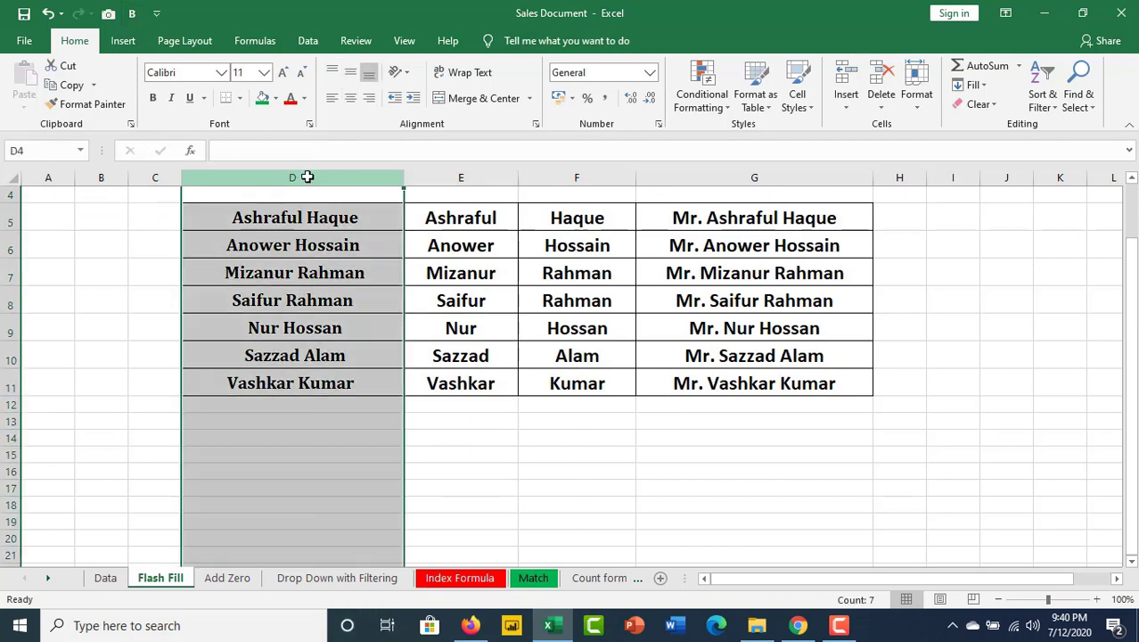
{"action": "left_click", "coordinate": [576, 177]}
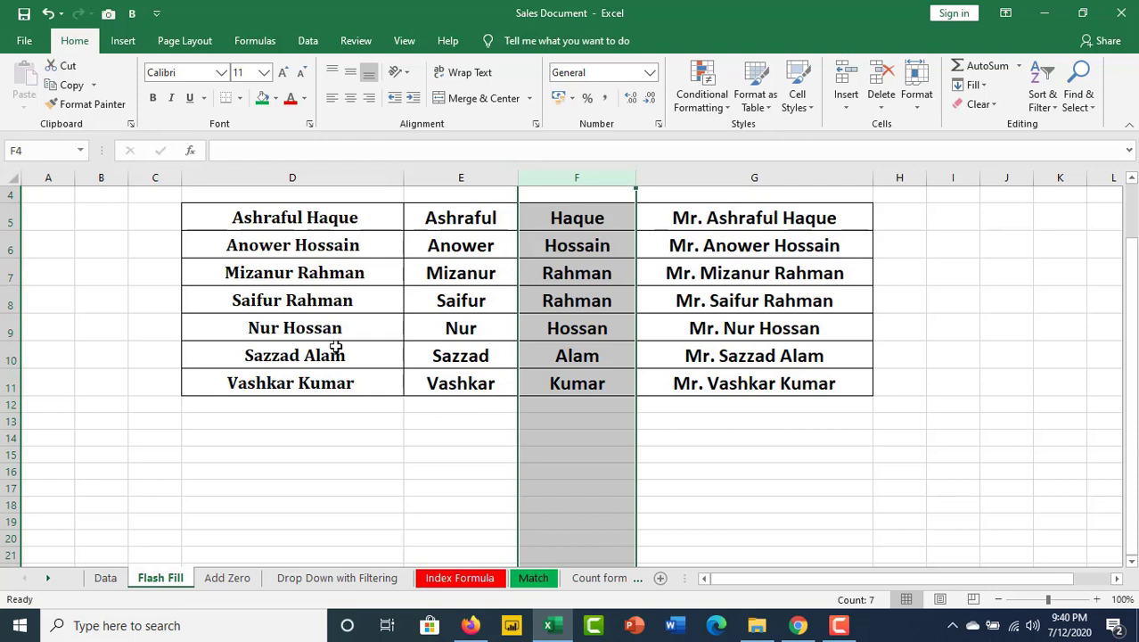
{"action": "left_click", "coordinate": [694, 479]}
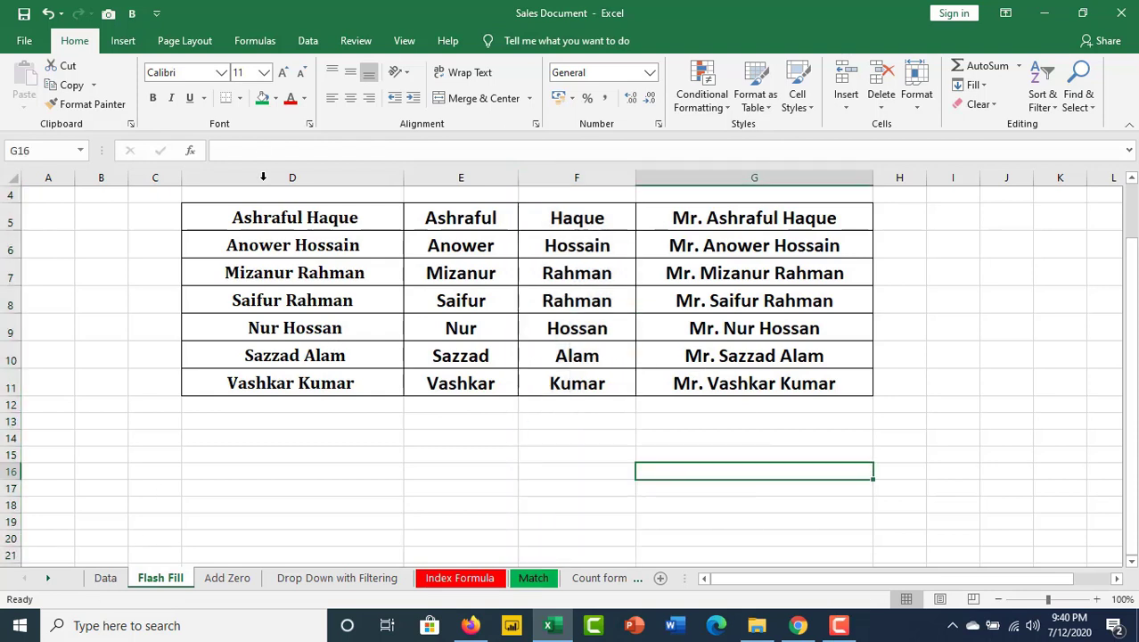
{"action": "left_click", "coordinate": [311, 172]}
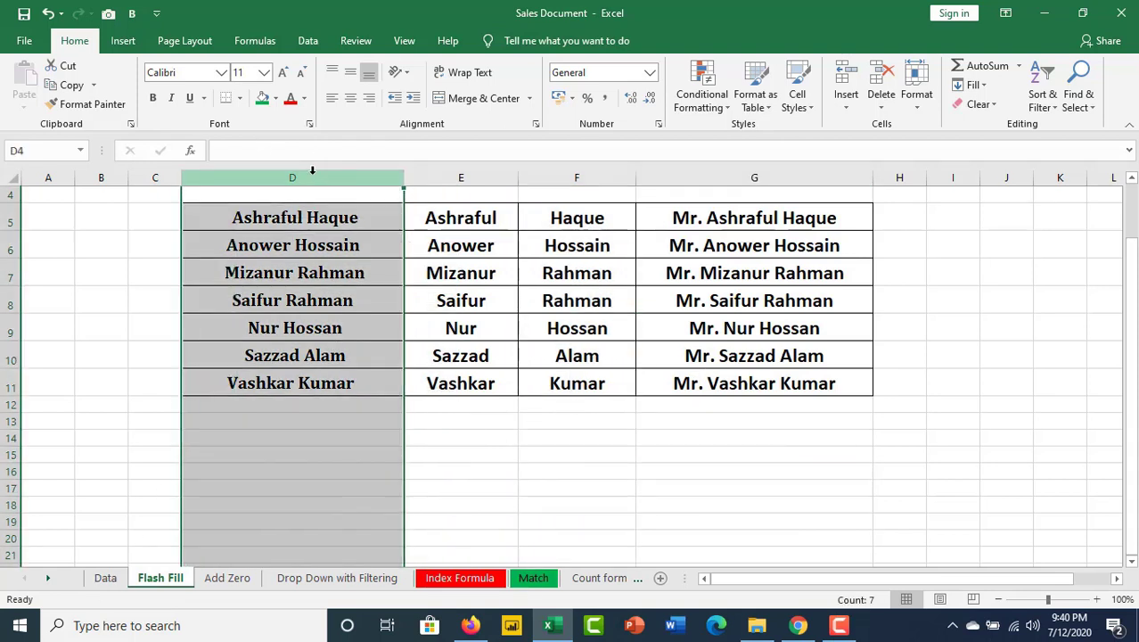
{"action": "left_click", "coordinate": [575, 180], "text": "ctrl"}
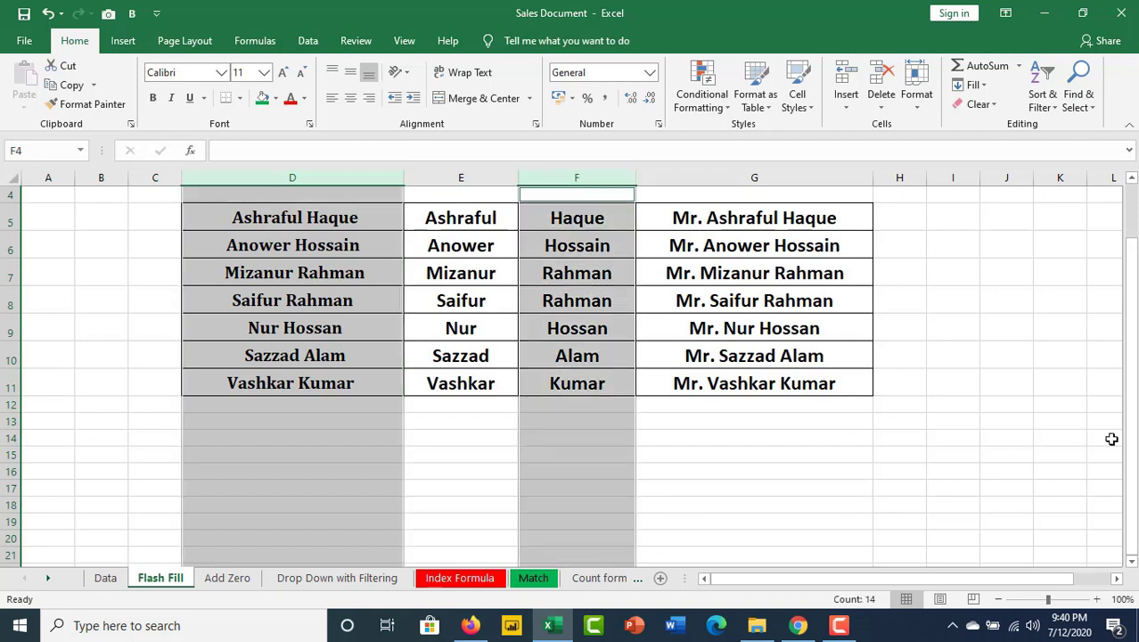
{"action": "left_click", "coordinate": [770, 178], "text": "ctrl"}
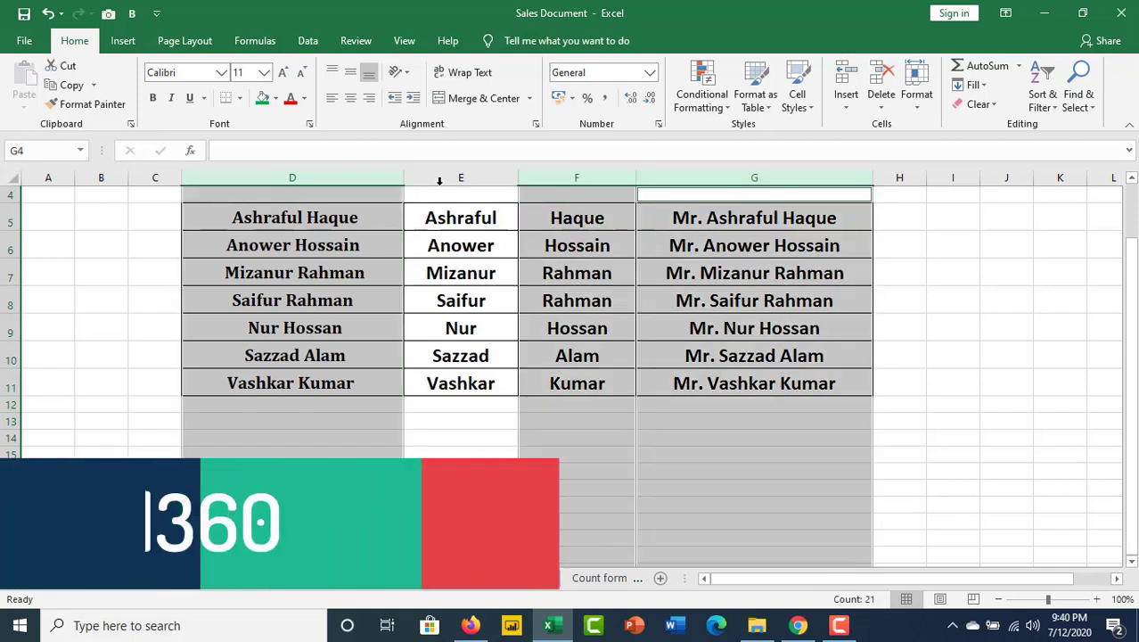
{"action": "left_click", "coordinate": [457, 178], "text": "ctrl"}
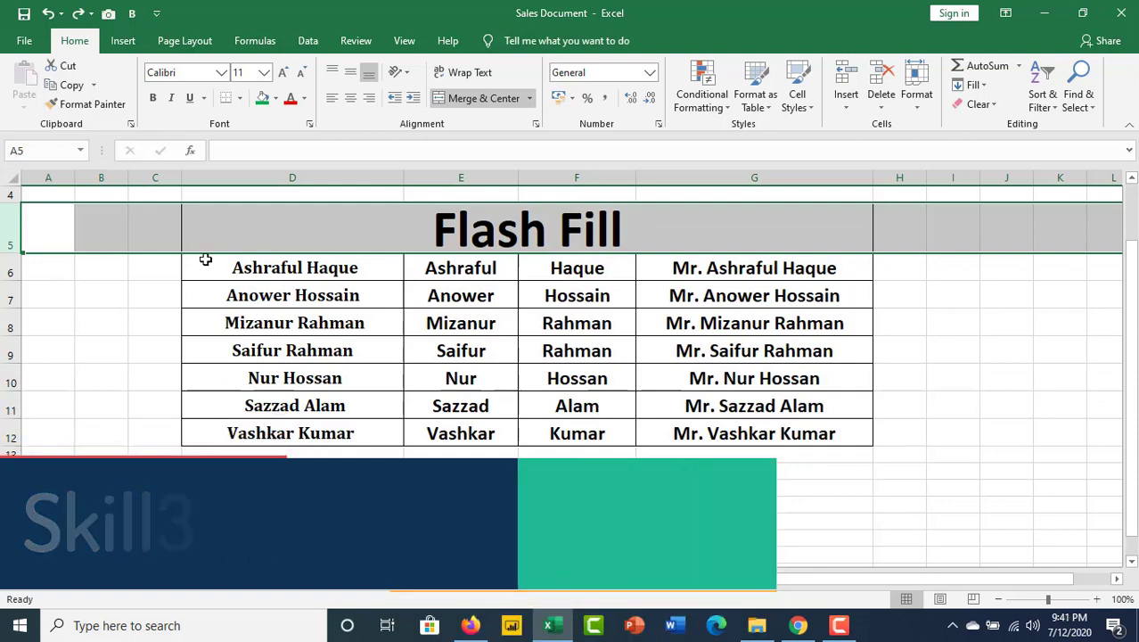
Delete the Flash Fill title row (row 5)
{"action": "right_click", "coordinate": [223, 234]}
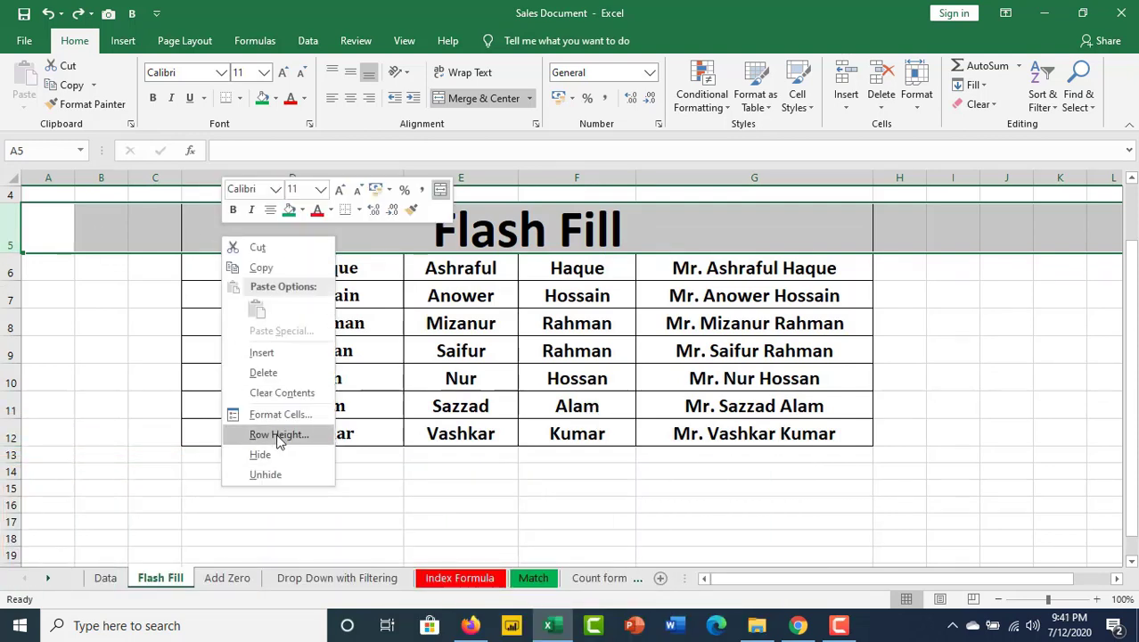
{"action": "left_click", "coordinate": [263, 372]}
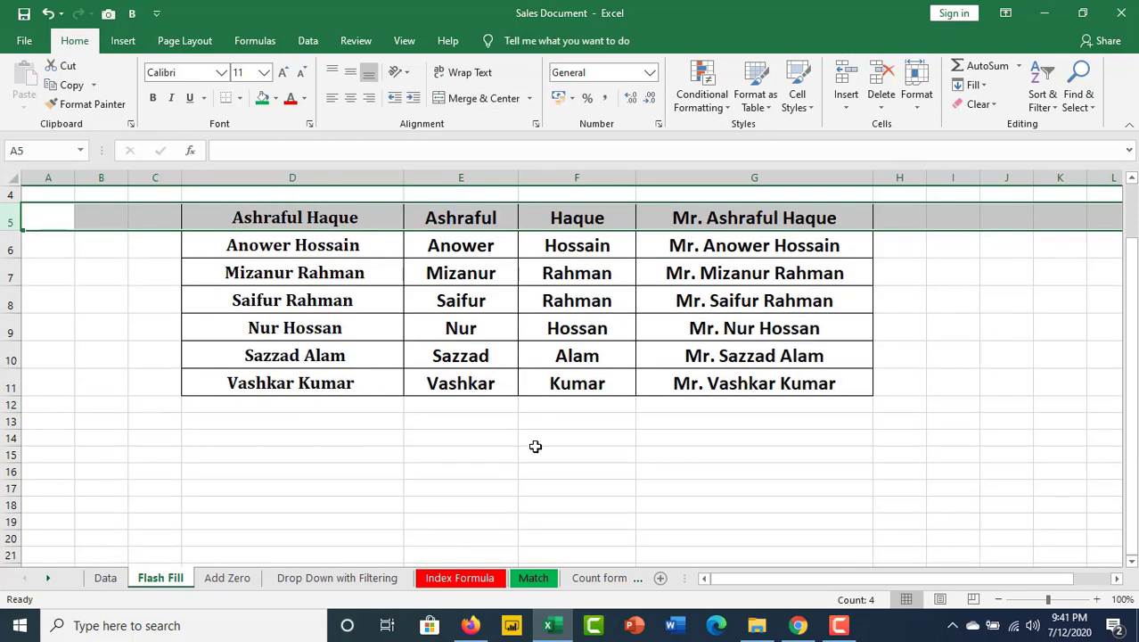
{"action": "left_click", "coordinate": [535, 445]}
Select the names table D5:G11
{"action": "mouse_move", "coordinate": [292, 217]}
{"action": "left_mouse_down"}
{"action": "mouse_move", "coordinate": [602, 367]}
{"action": "mouse_move", "coordinate": [794, 394]}
{"action": "left_mouse_up"}
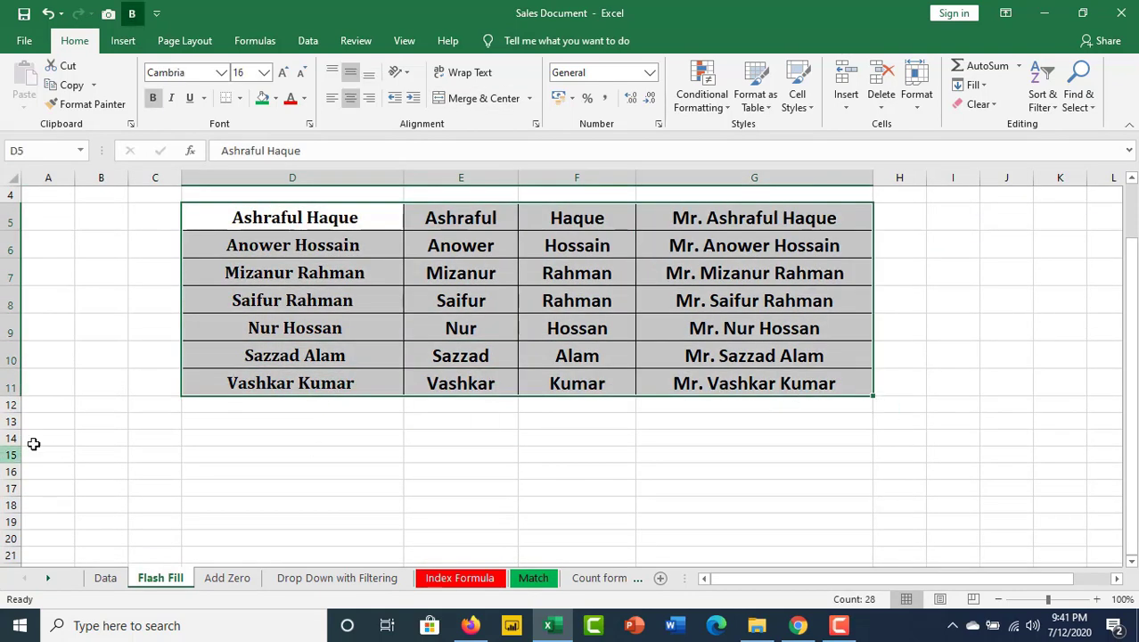
{"action": "left_click", "coordinate": [328, 495]}
{"action": "mouse_move", "coordinate": [261, 218]}
{"action": "left_mouse_down"}
{"action": "mouse_move", "coordinate": [589, 355]}
{"action": "mouse_move", "coordinate": [782, 383]}
{"action": "left_mouse_up"}
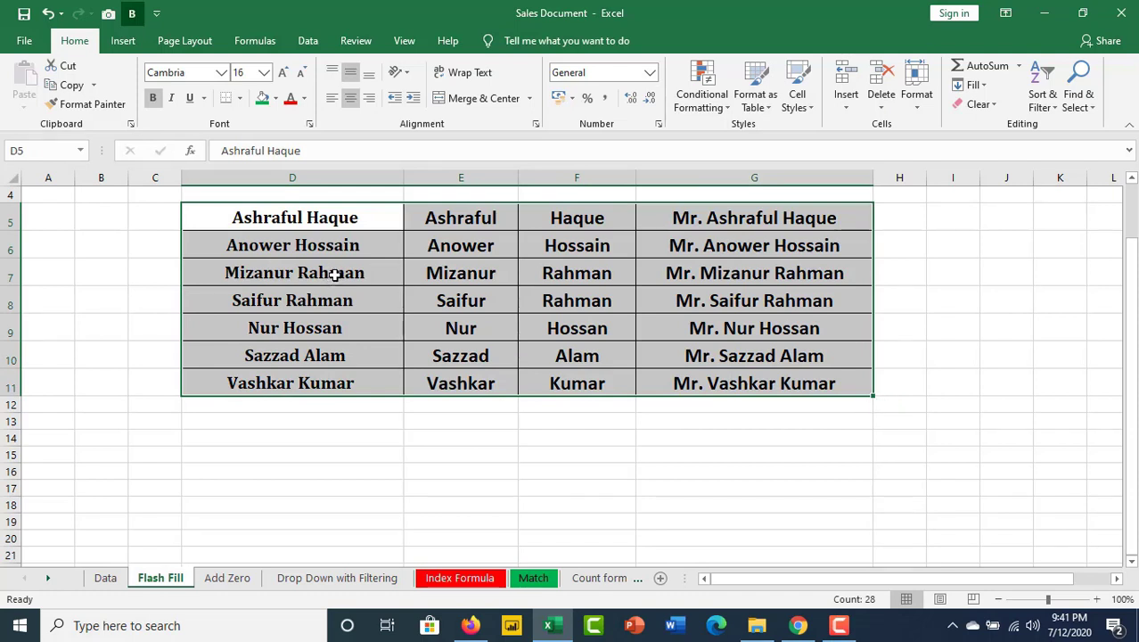
Switch to the Data sheet and select the block A1 through N65
{"action": "left_click", "coordinate": [105, 579]}
{"action": "scroll", "coordinate": [407, 325], "scroll_direction": "down", "scroll_amount": 4}
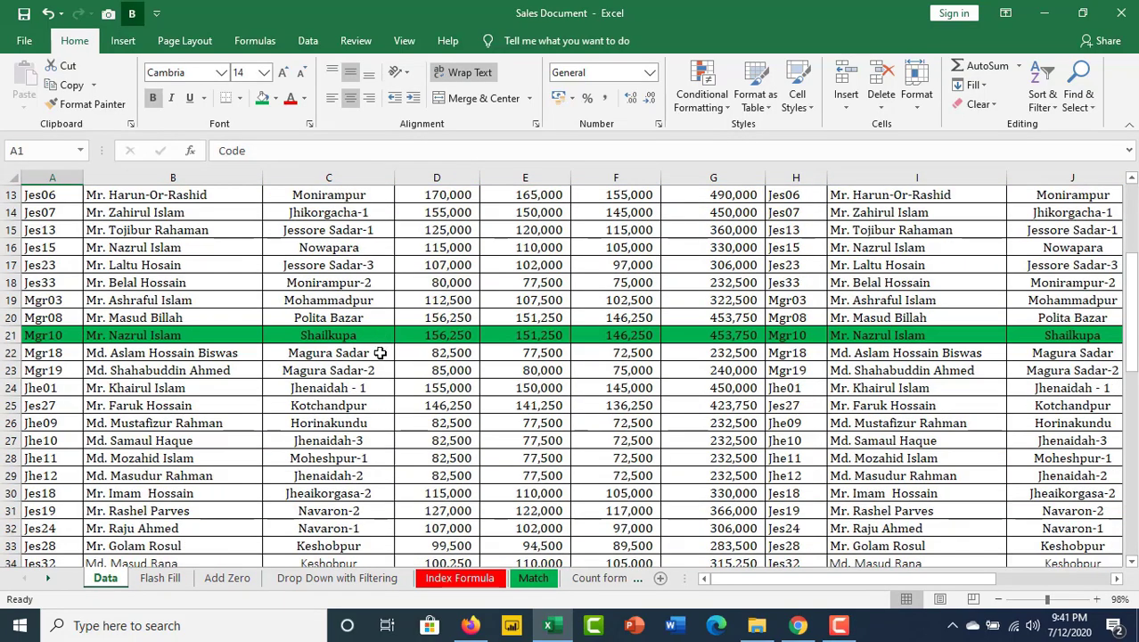
{"action": "scroll", "coordinate": [376, 352], "scroll_direction": "down", "scroll_amount": 6}
{"action": "scroll", "coordinate": [381, 353], "scroll_direction": "up", "scroll_amount": 6}
{"action": "scroll", "coordinate": [294, 279], "scroll_direction": "up", "scroll_amount": 4}
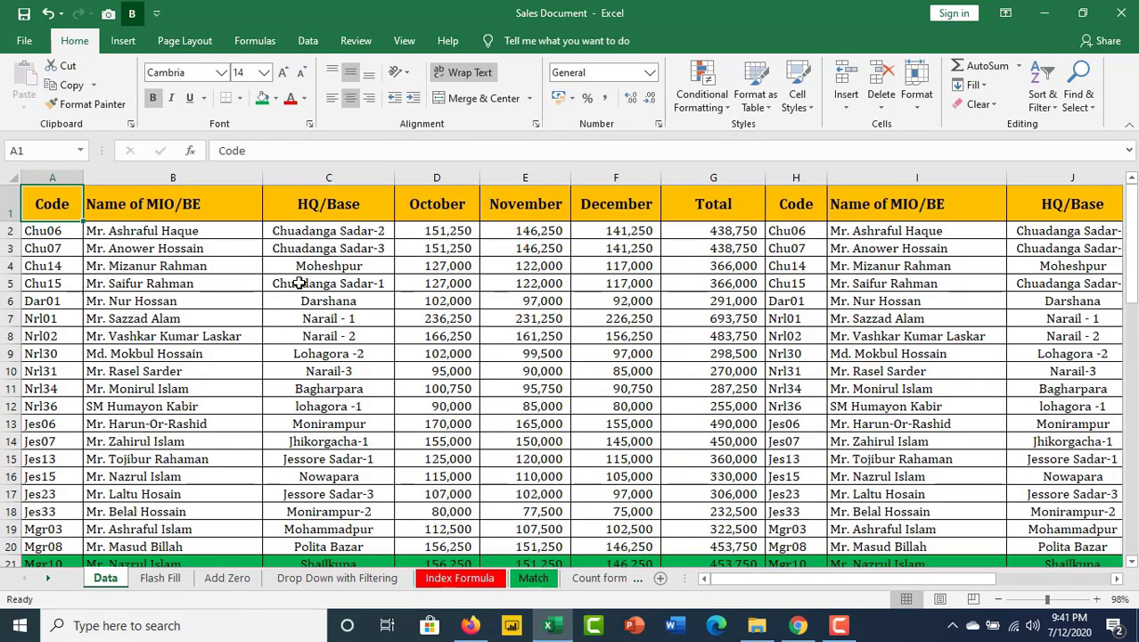
{"action": "mouse_move", "coordinate": [37, 207]}
{"action": "left_mouse_down"}
{"action": "mouse_move", "coordinate": [945, 537]}
{"action": "mouse_move", "coordinate": [529, 509]}
{"action": "left_mouse_up"}
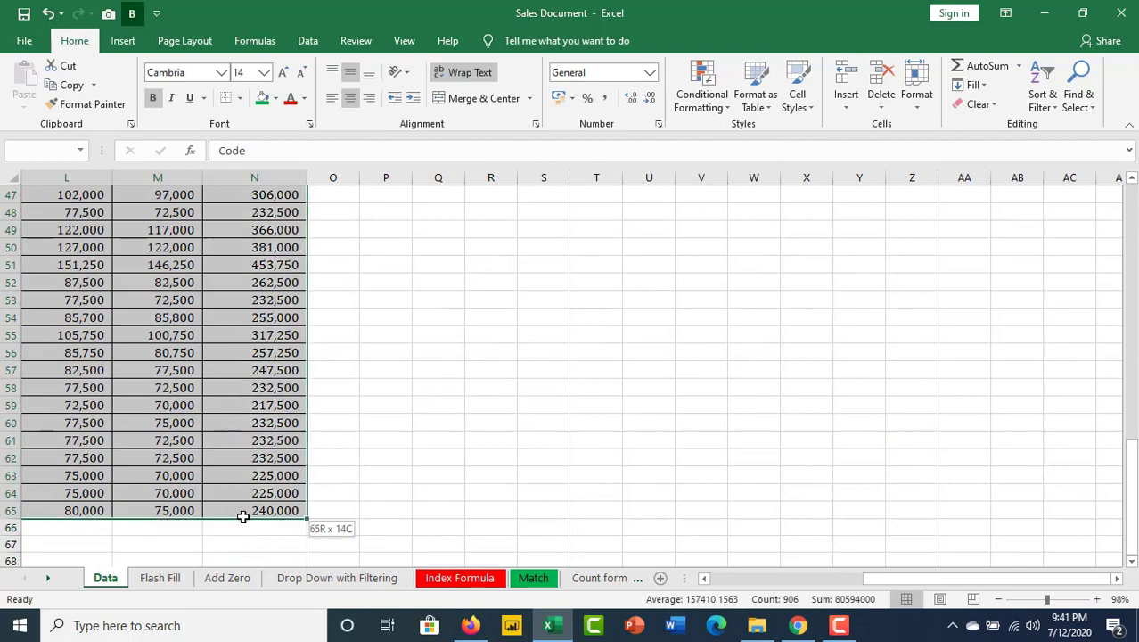
{"action": "left_click_drag", "start_coordinate": [530, 509], "coordinate": [254, 512]}
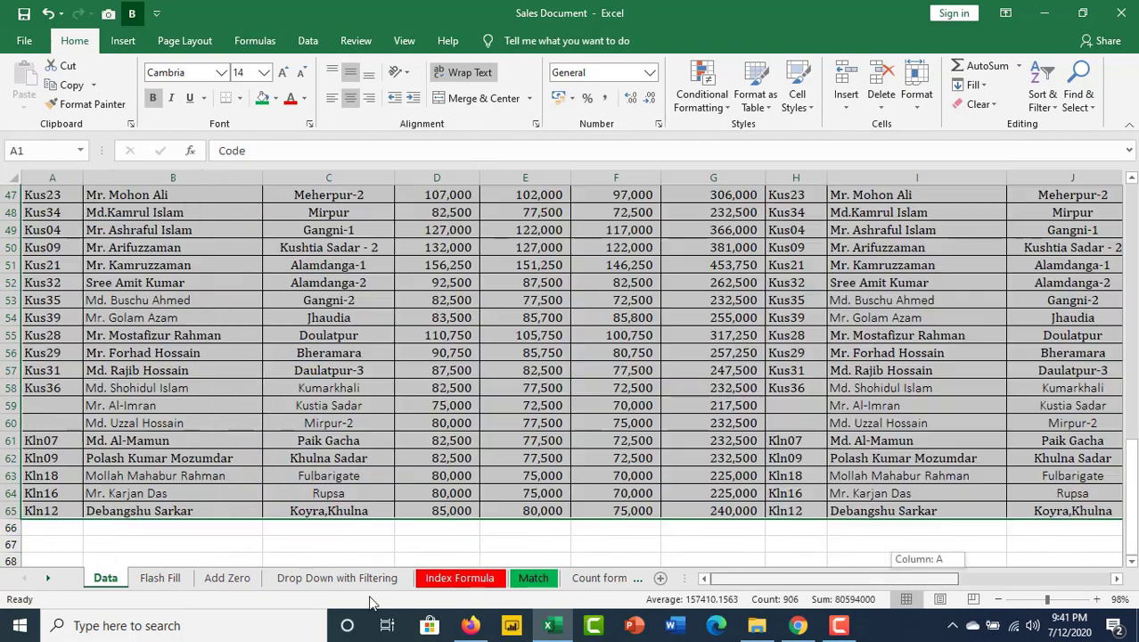
Select columns H through N and delete them
{"action": "left_click_drag", "start_coordinate": [929, 579], "coordinate": [779, 579]}
{"action": "scroll", "coordinate": [569, 478], "scroll_direction": "up", "scroll_amount": 8}
{"action": "scroll", "coordinate": [569, 478], "scroll_direction": "up", "scroll_amount": 6}
{"action": "scroll", "coordinate": [568, 477], "scroll_direction": "up", "scroll_amount": 2}
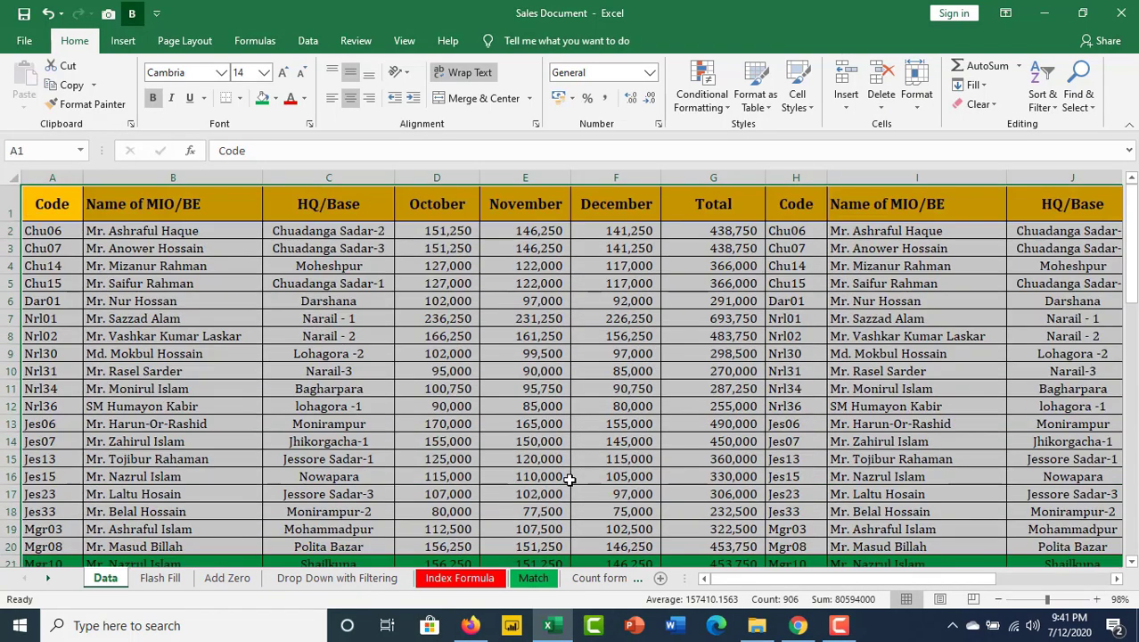
{"action": "left_click_drag", "start_coordinate": [815, 178], "coordinate": [1110, 179]}
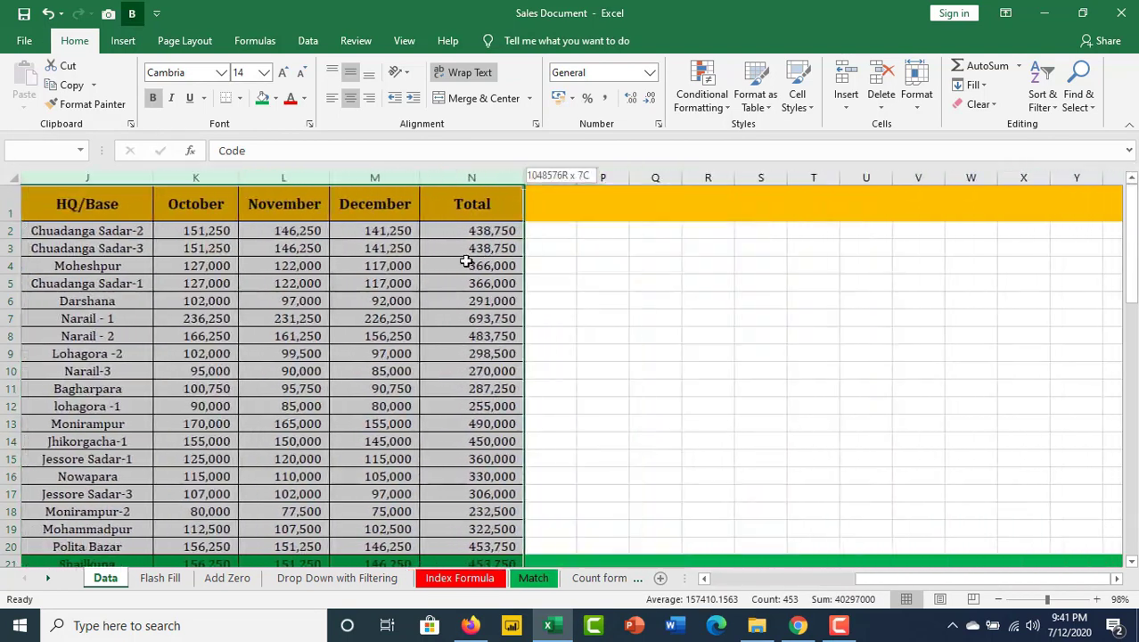
{"action": "left_click_drag", "start_coordinate": [1109, 179], "coordinate": [440, 271]}
{"action": "right_click", "coordinate": [440, 271]}
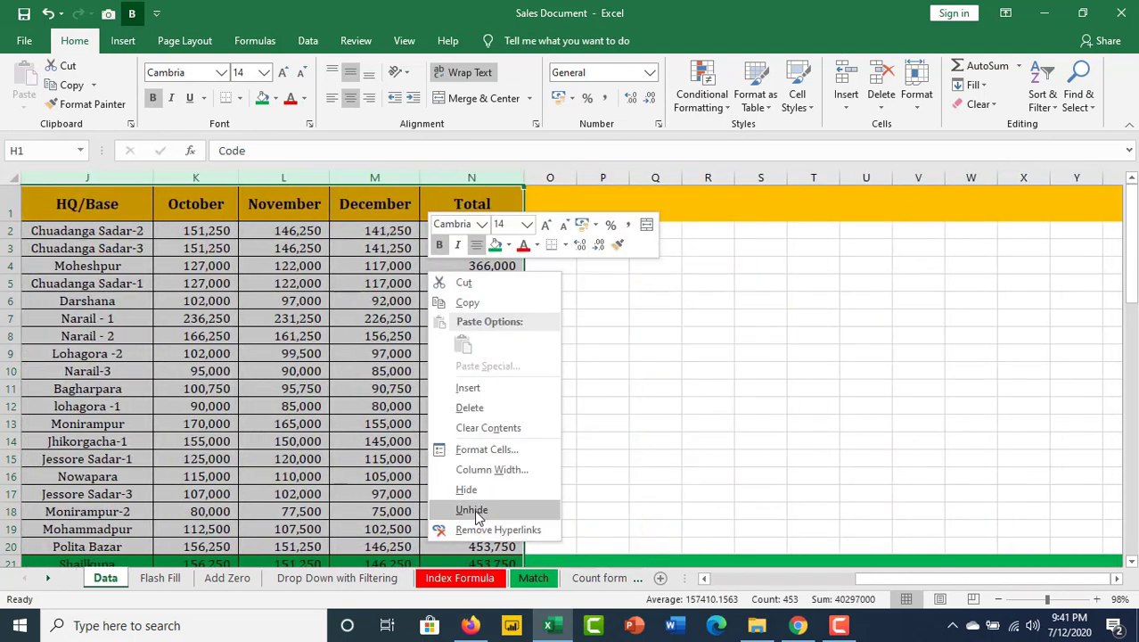
{"action": "left_click", "coordinate": [470, 408]}
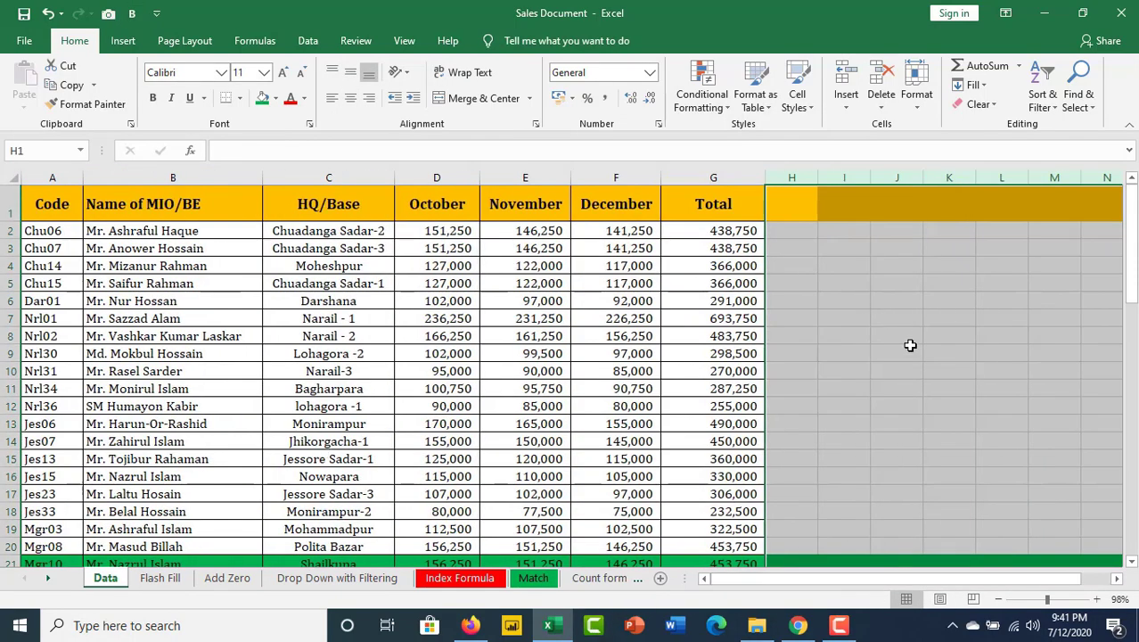
{"action": "left_click", "coordinate": [910, 347]}
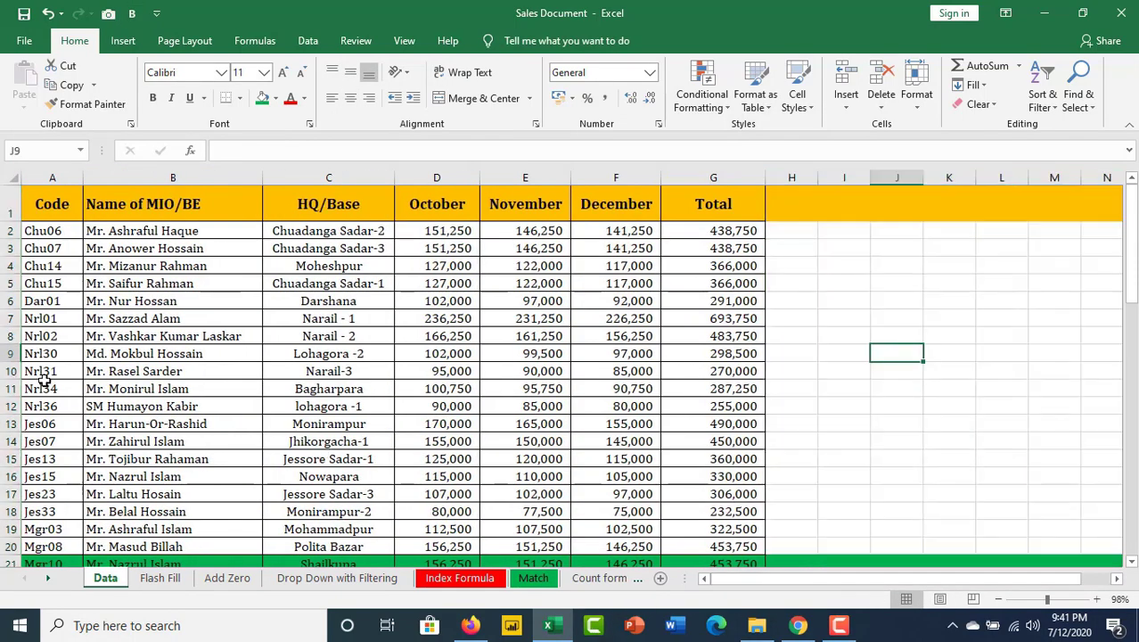
Select the entire sales table from cell B6 using Ctrl+A
{"action": "left_click", "coordinate": [132, 303]}
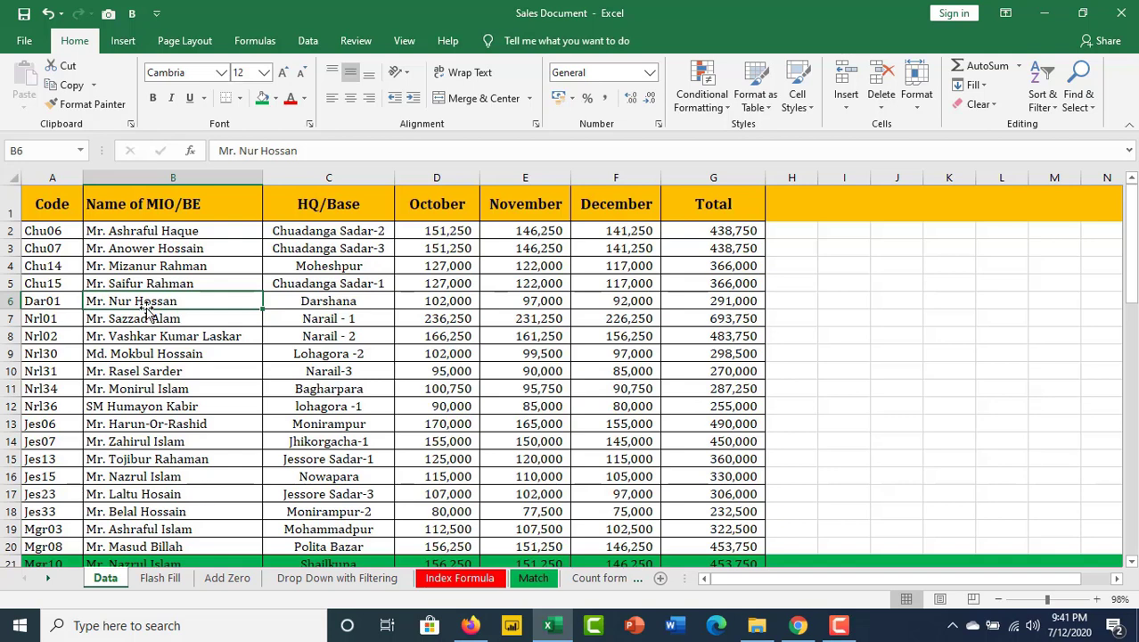
{"action": "key", "text": "ctrl+a"}
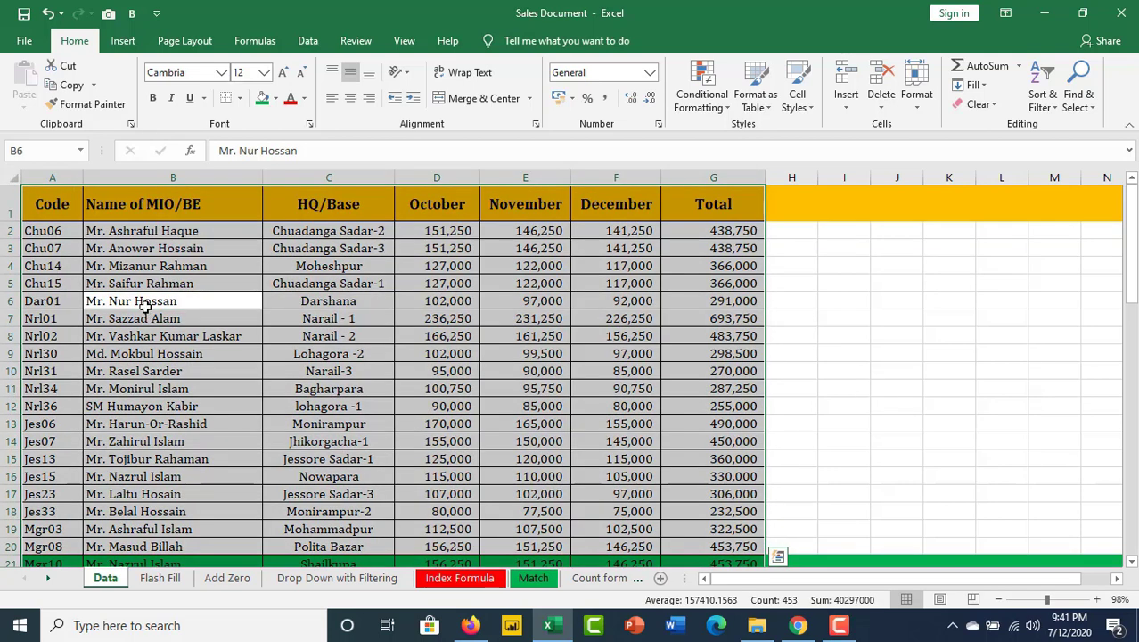
{"action": "scroll", "coordinate": [328, 306], "scroll_direction": "down", "scroll_amount": 12}
{"action": "scroll", "coordinate": [388, 322], "scroll_direction": "down", "scroll_amount": 7}
{"action": "scroll", "coordinate": [318, 328], "scroll_direction": "down", "scroll_amount": 4}
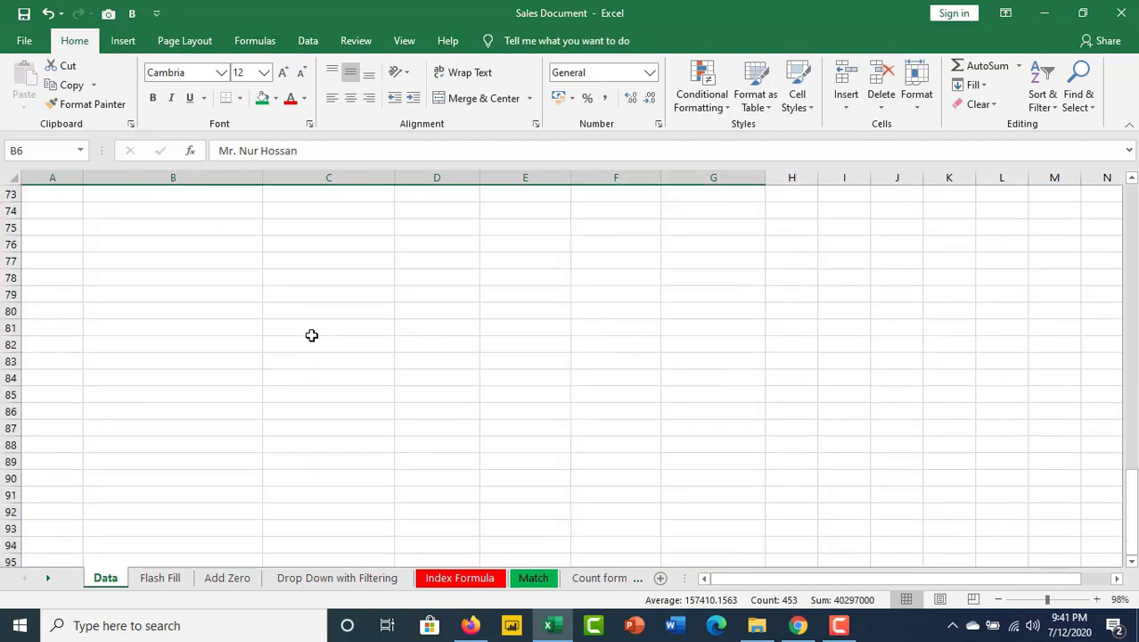
{"action": "scroll", "coordinate": [307, 339], "scroll_direction": "up", "scroll_amount": 4}
{"action": "scroll", "coordinate": [308, 339], "scroll_direction": "up", "scroll_amount": 5}
{"action": "scroll", "coordinate": [308, 338], "scroll_direction": "up", "scroll_amount": 3}
{"action": "scroll", "coordinate": [308, 339], "scroll_direction": "up", "scroll_amount": 1}
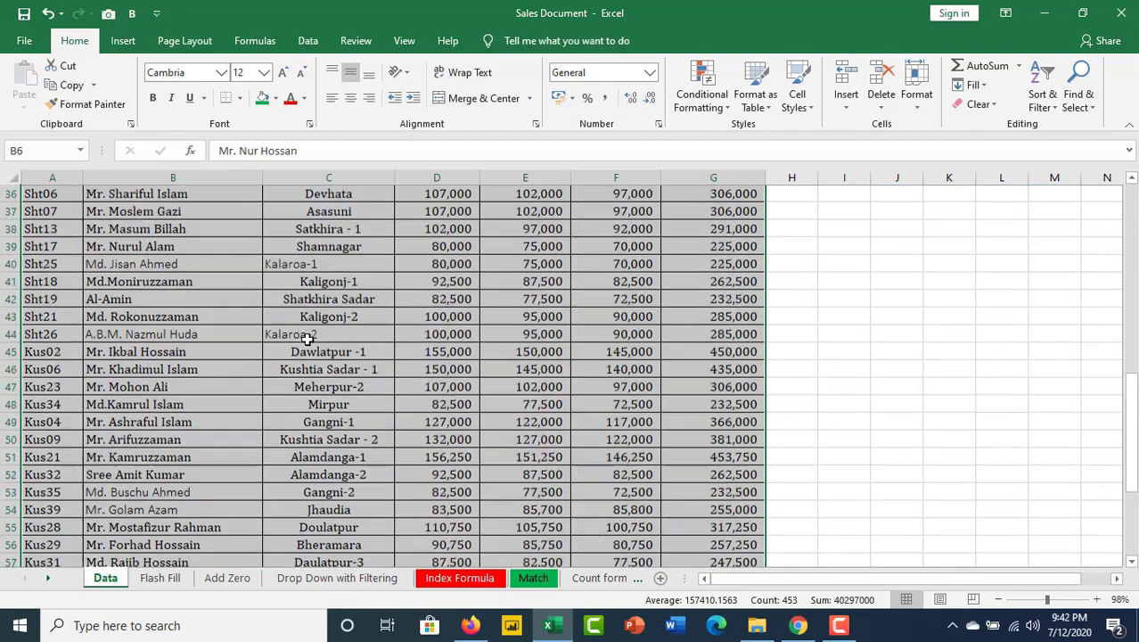
{"action": "scroll", "coordinate": [308, 339], "scroll_direction": "up", "scroll_amount": 7}
{"action": "scroll", "coordinate": [308, 338], "scroll_direction": "up", "scroll_amount": 5}
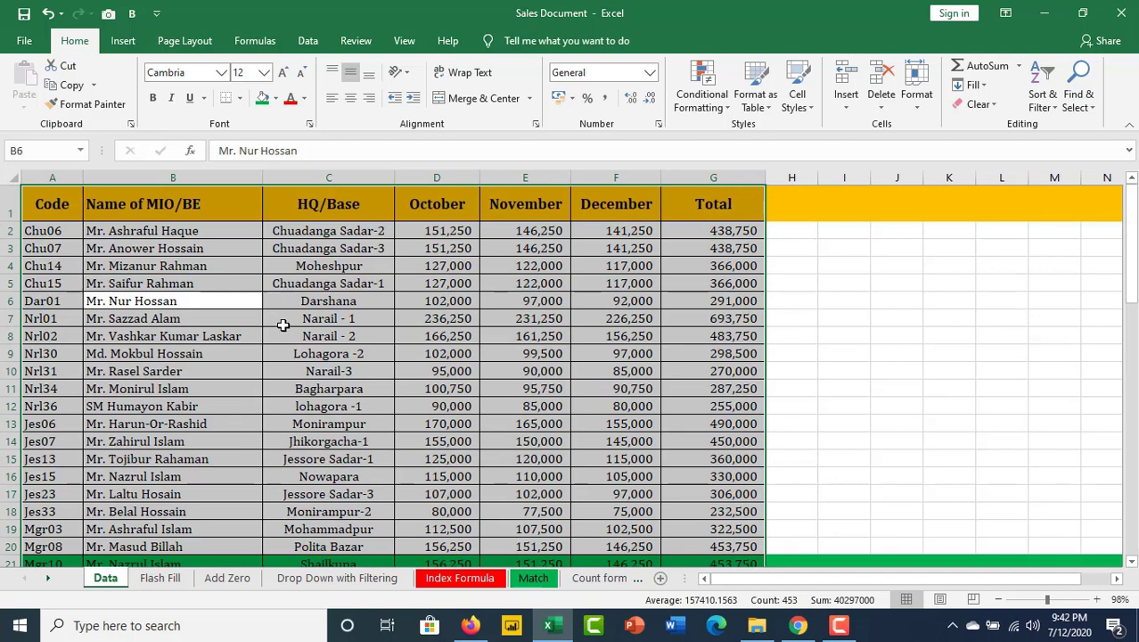
Select the entire sales table again from cell B2 using Ctrl+A
{"action": "left_click", "coordinate": [291, 321]}
{"action": "left_click", "coordinate": [64, 205]}
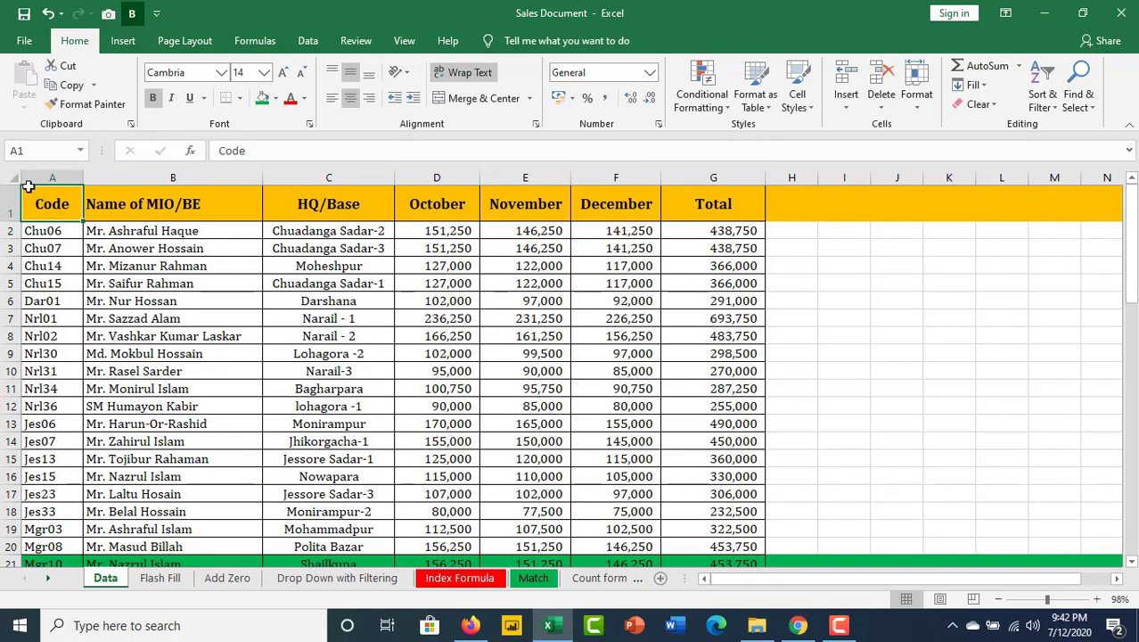
{"action": "left_click", "coordinate": [88, 276]}
{"action": "left_click", "coordinate": [99, 232]}
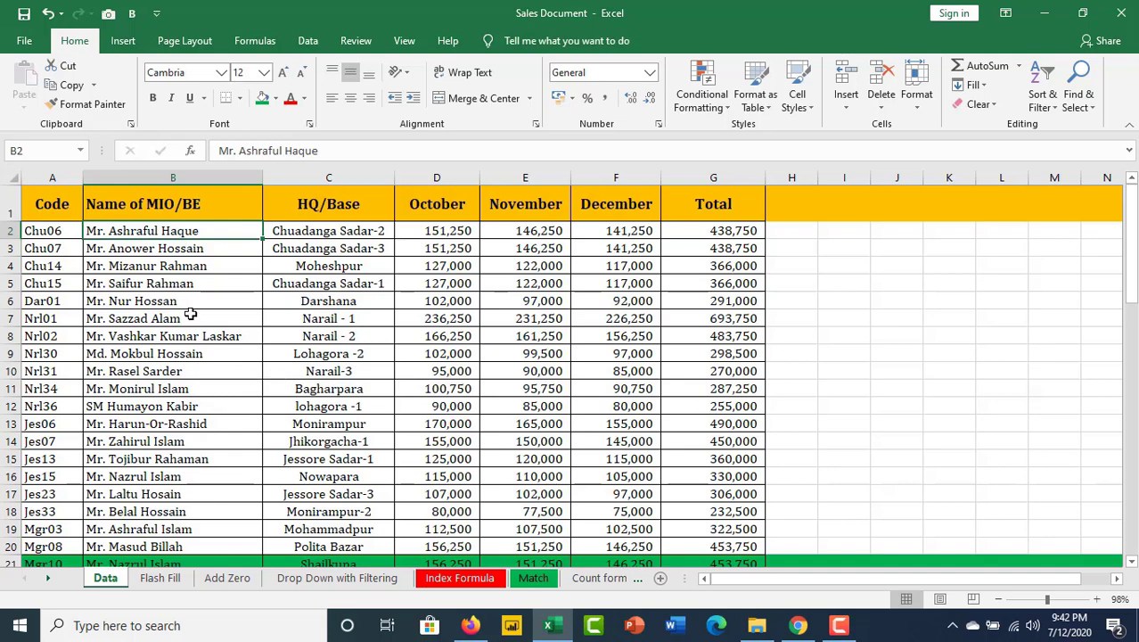
{"action": "key", "text": "ctrl+a"}
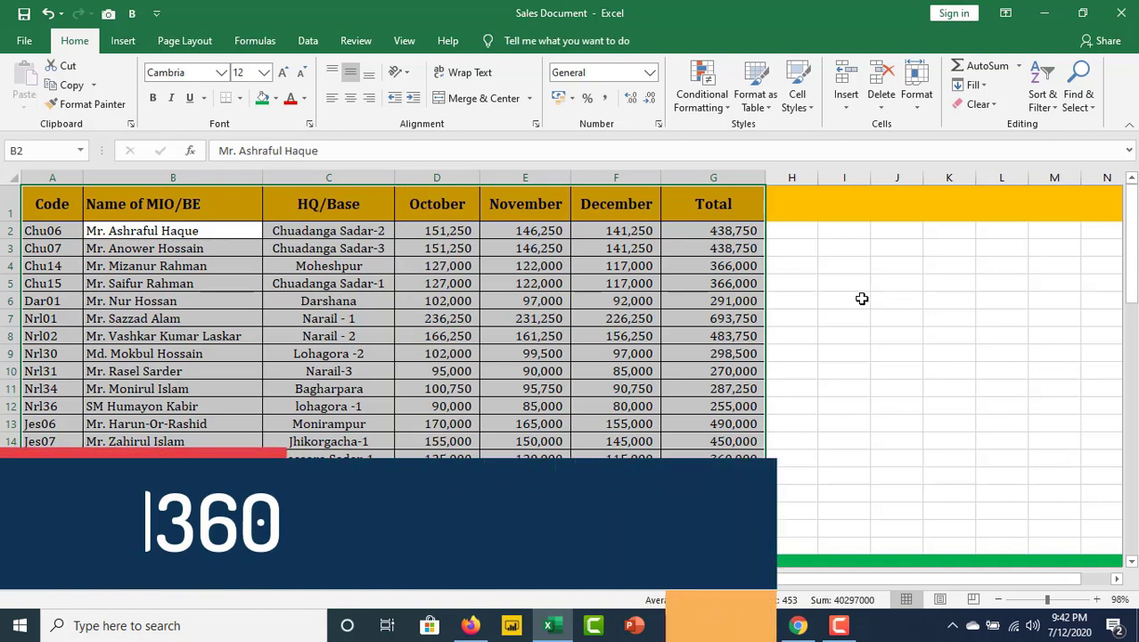
{"action": "left_click", "coordinate": [853, 300]}
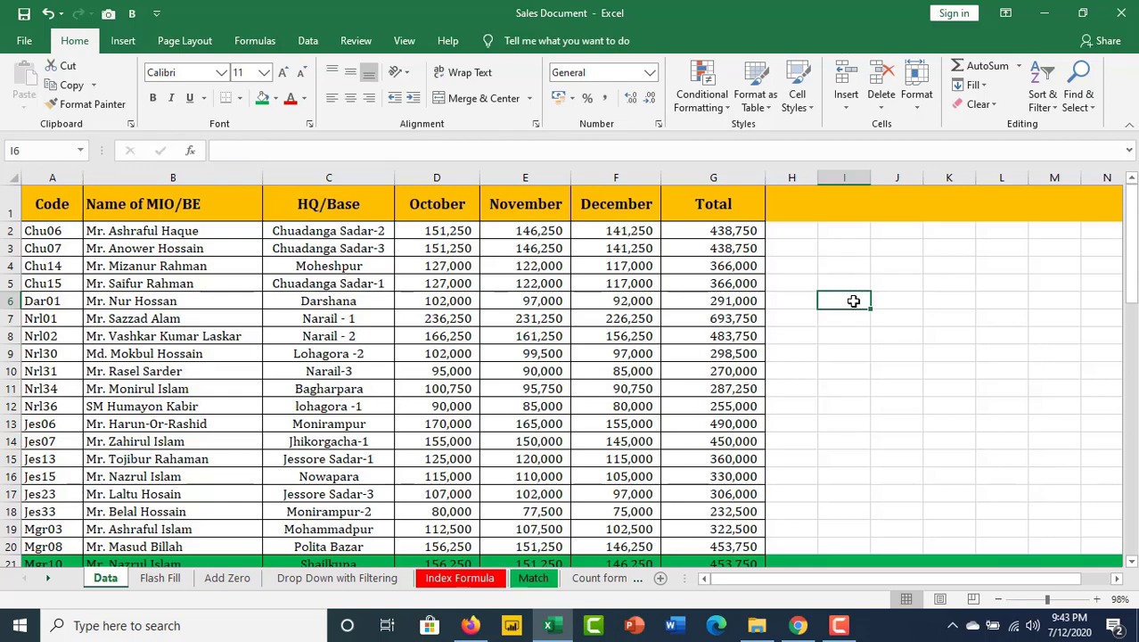
{"action": "left_click", "coordinate": [839, 624]}
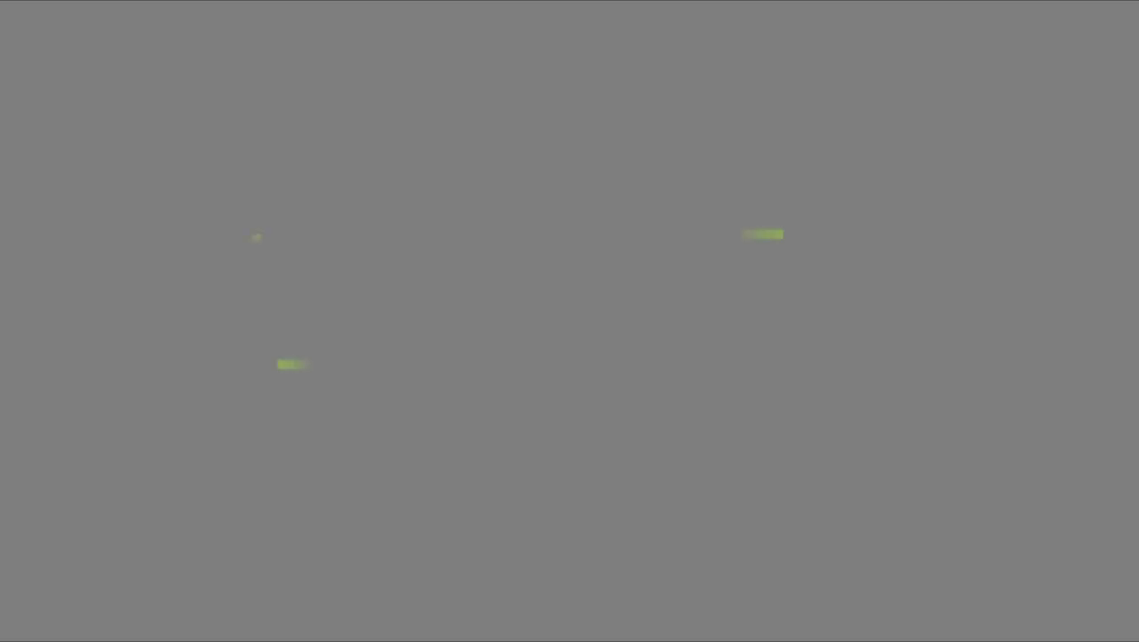